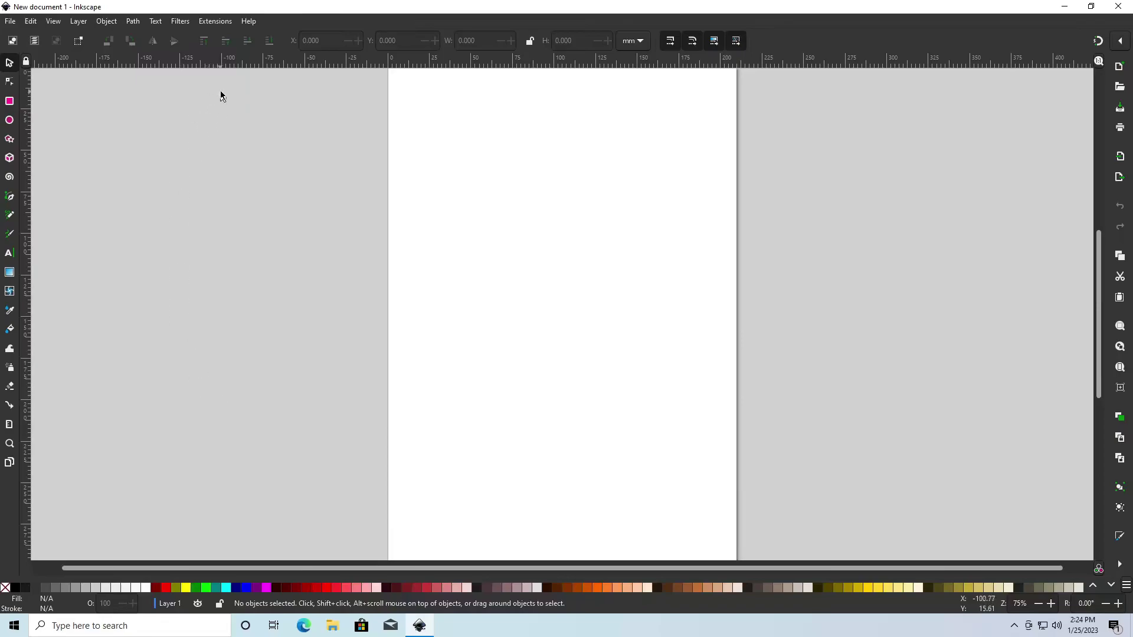
Step: Run Extensions > Ink/Stitch > Thread Color Management > Install thread color palettes for Inkscape
left_click(224, 23)
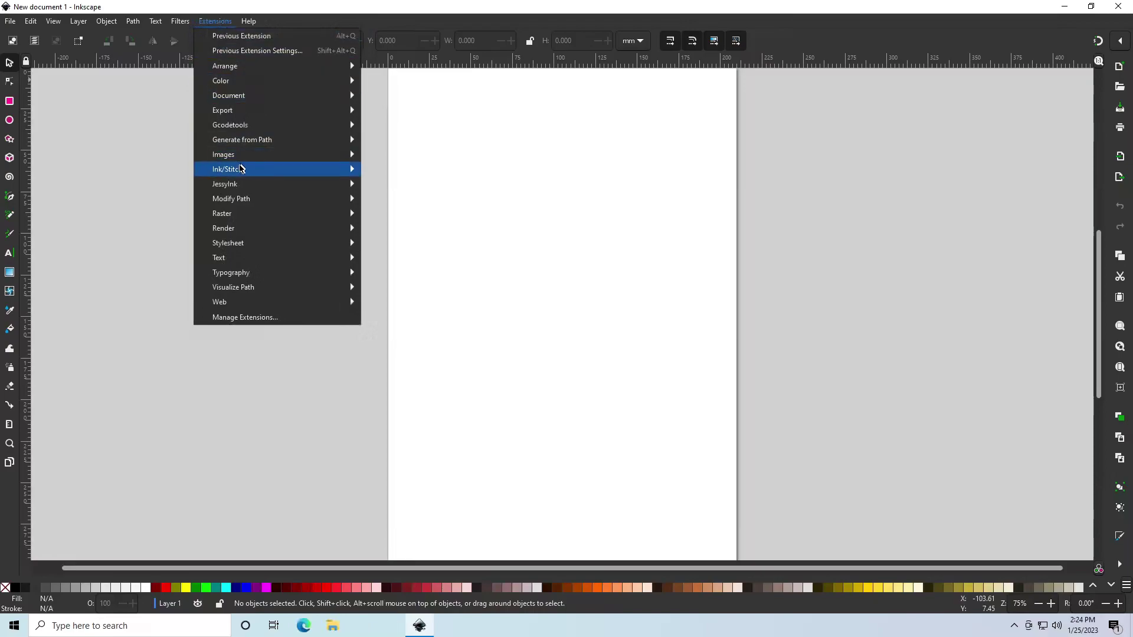
mouse_move(239, 170)
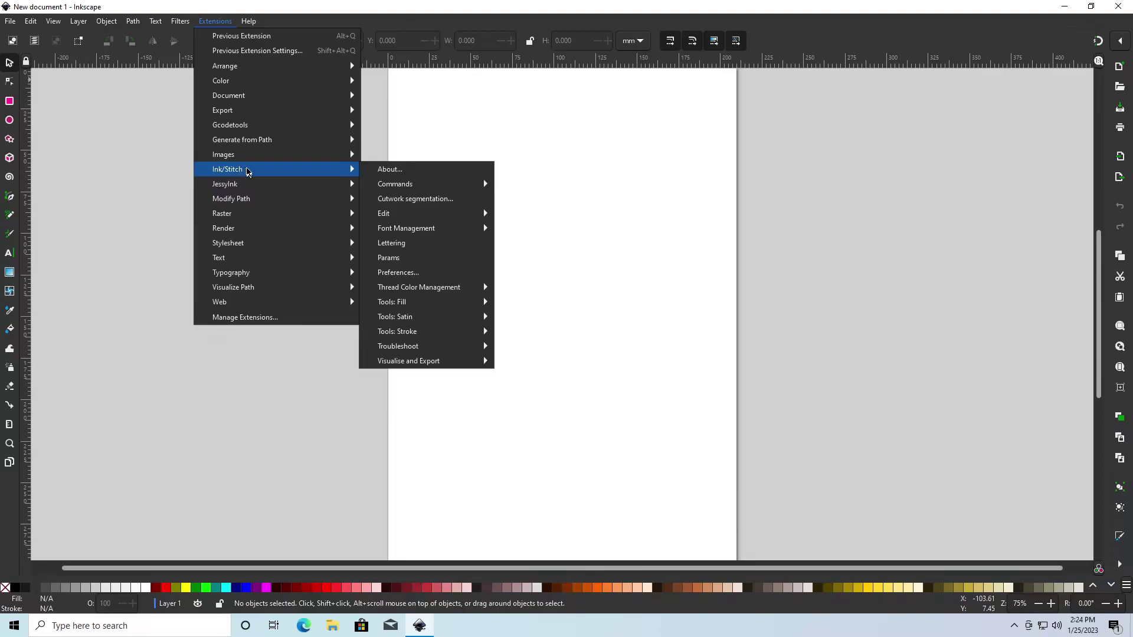
mouse_move(433, 292)
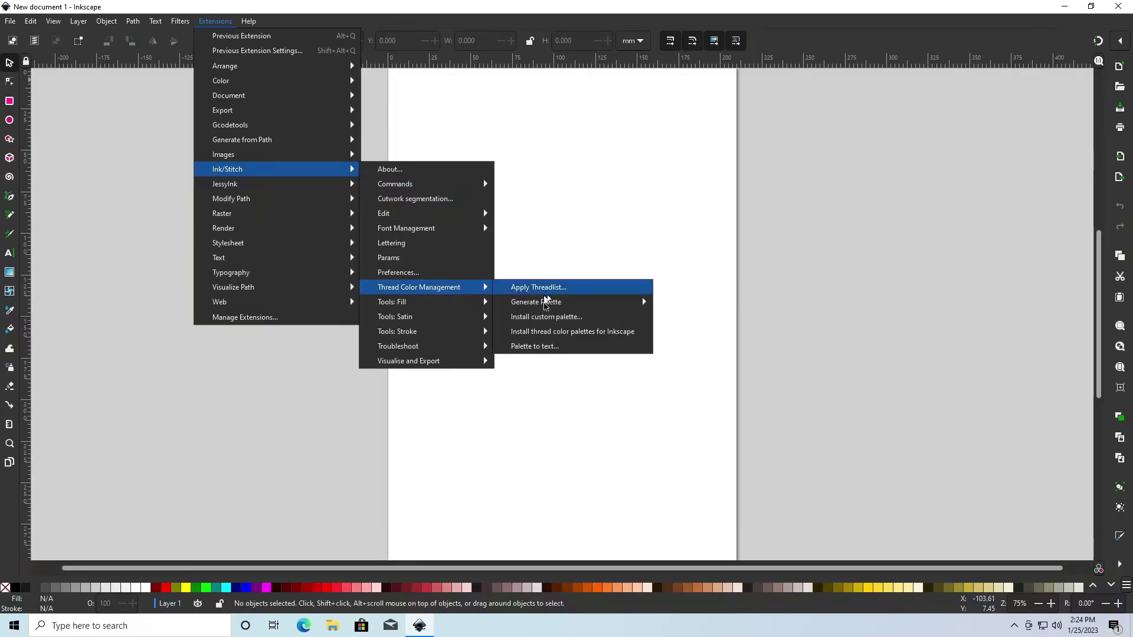
left_click(556, 331)
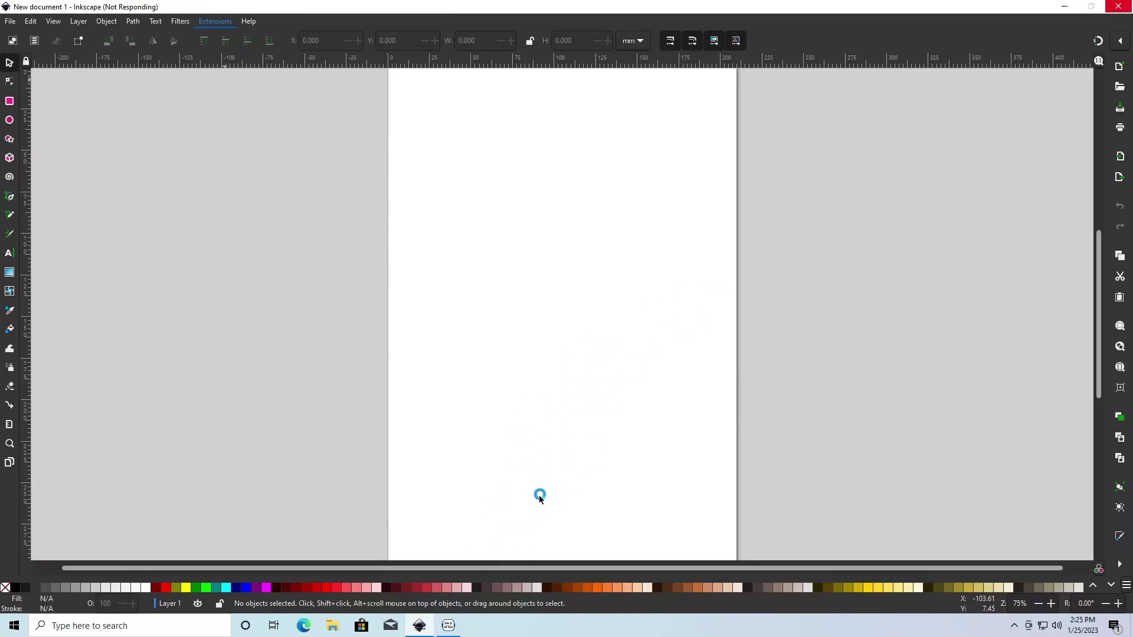
Step: Install the thread colour palettes into the suggested Inkscape directory from the inkstitch-gui window
left_click(448, 628)
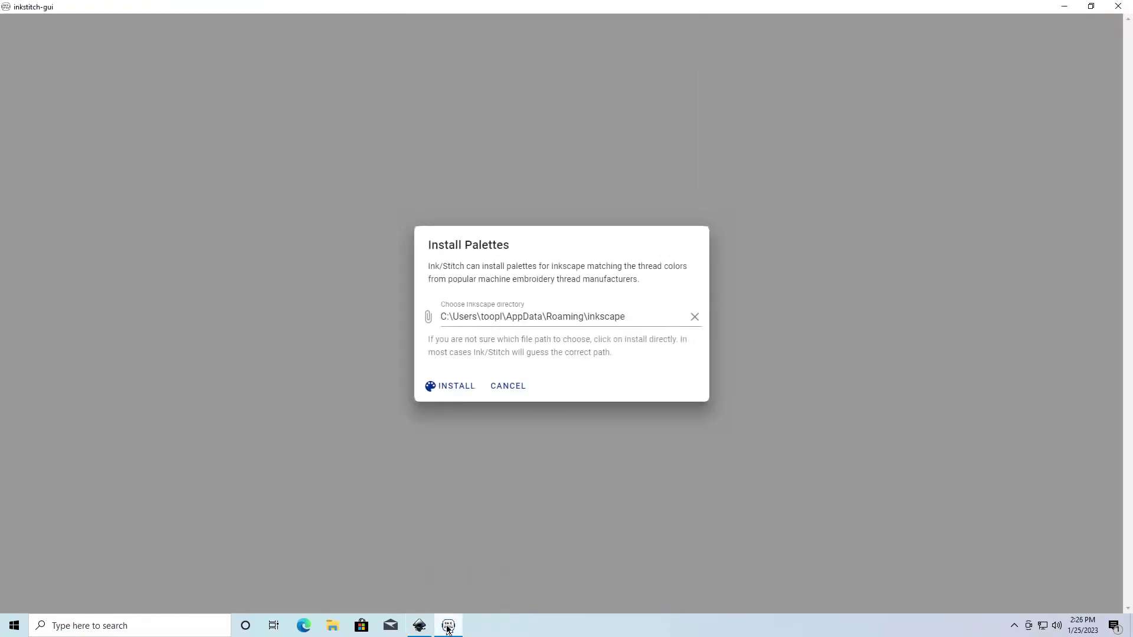
mouse_move(449, 628)
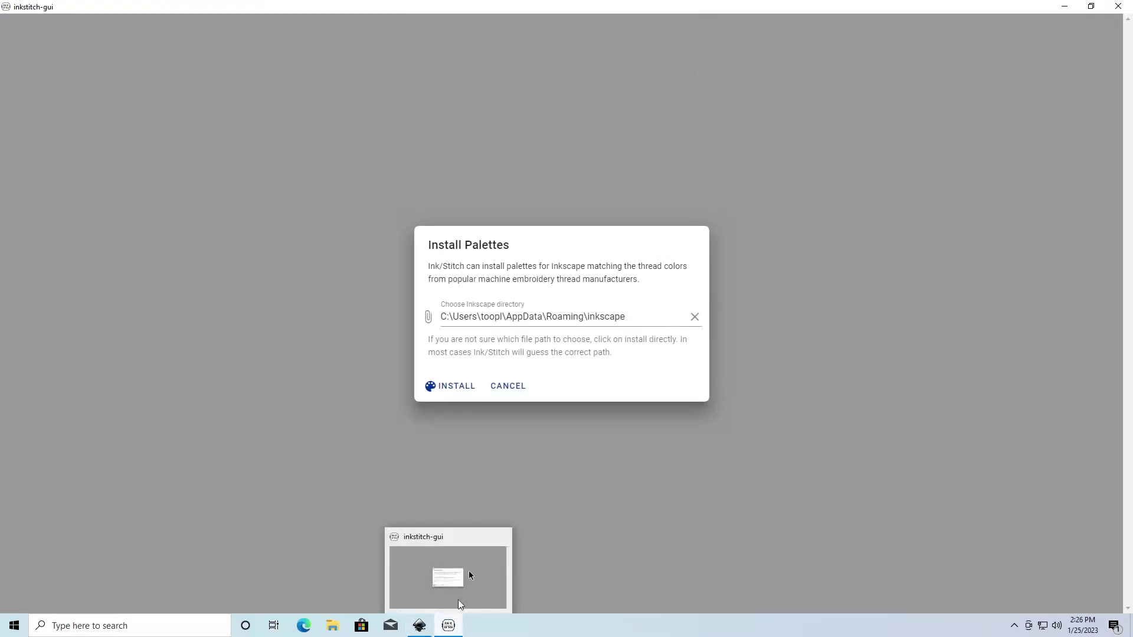
left_click(449, 625)
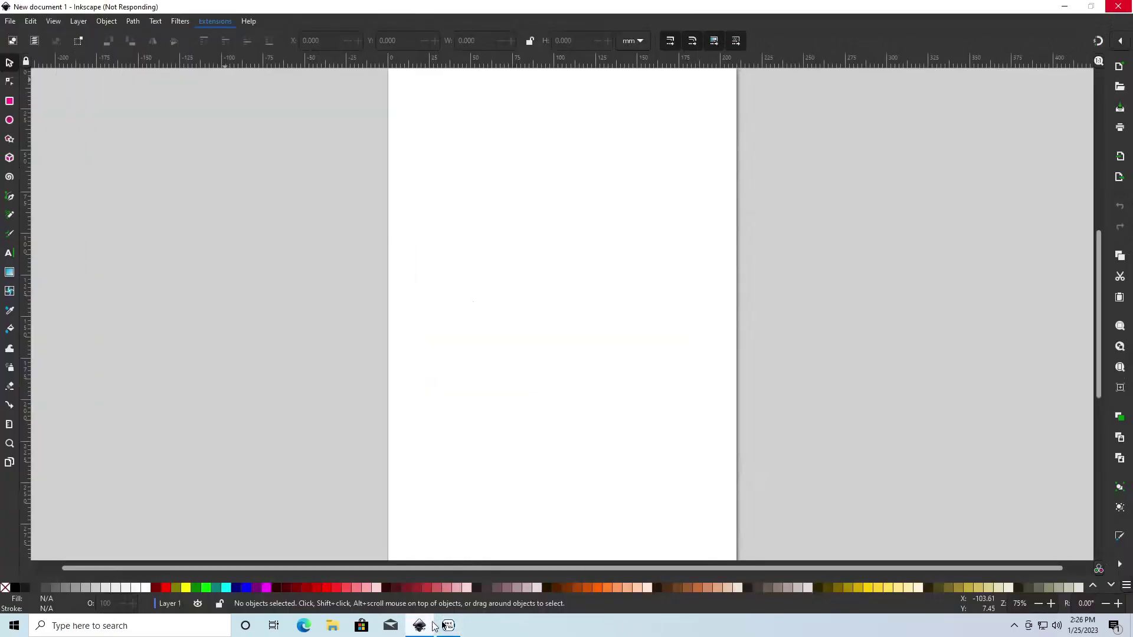
left_click(452, 627)
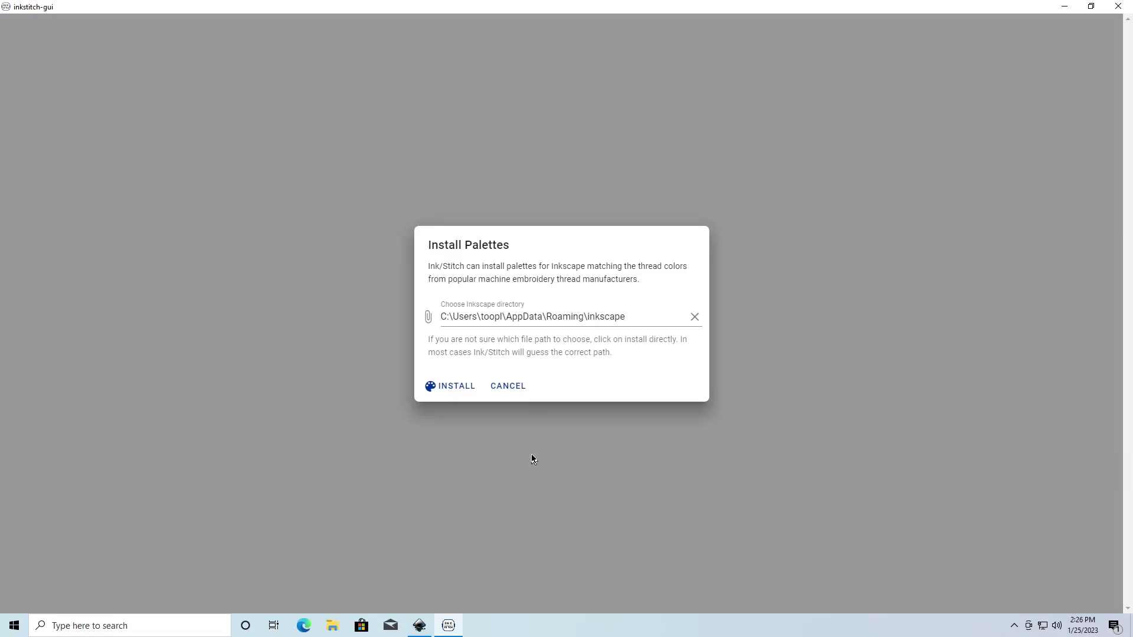
left_click(419, 626)
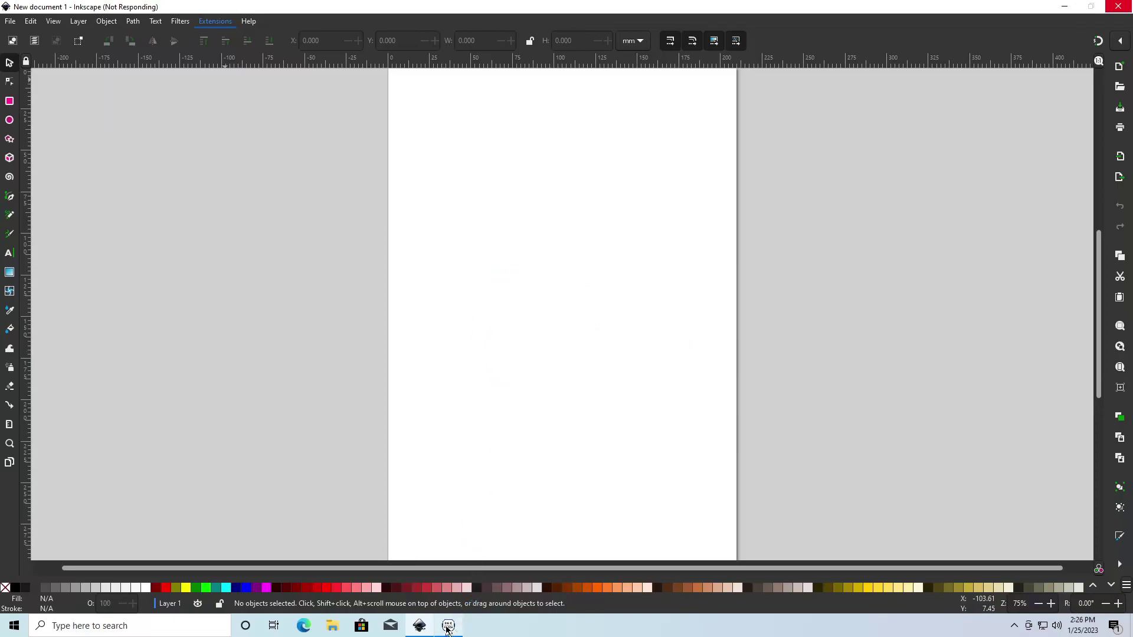
left_click(449, 625)
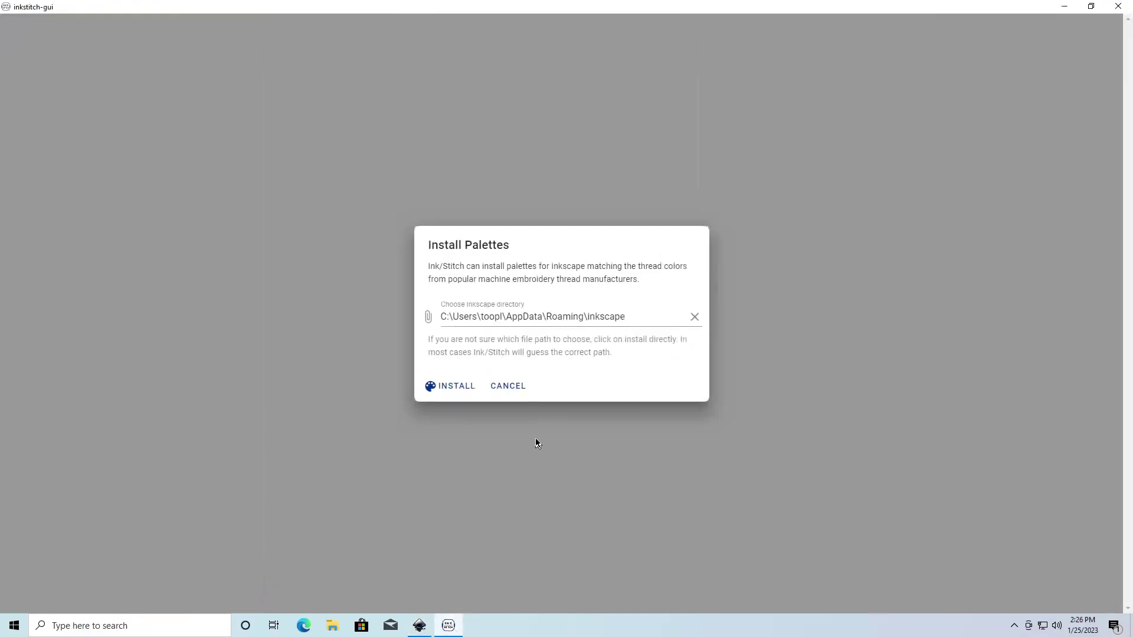
left_click(460, 389)
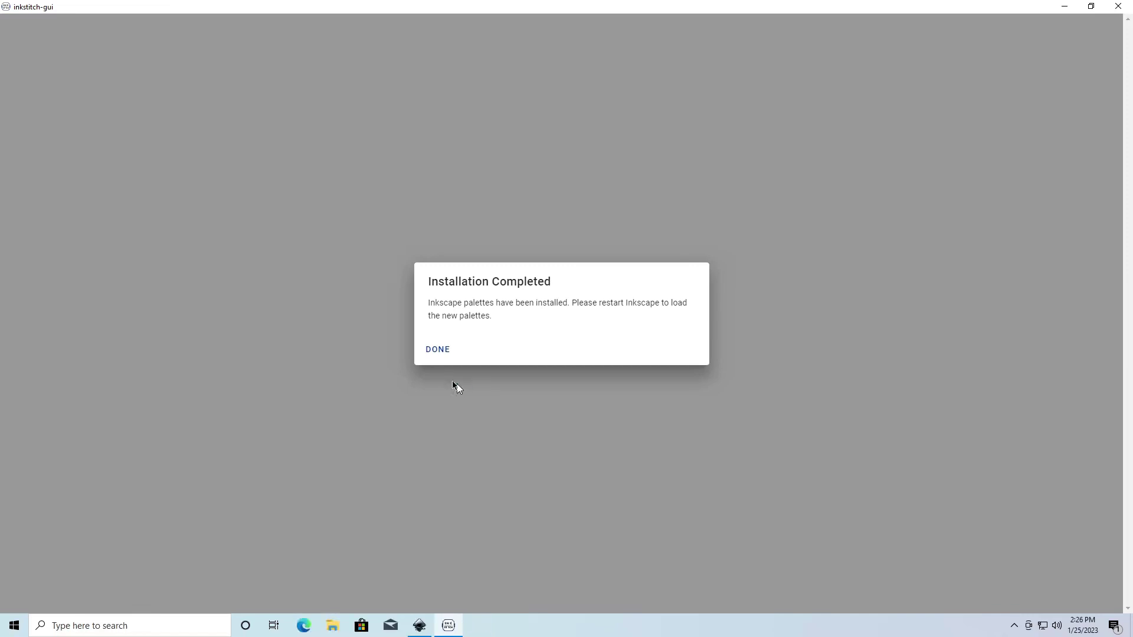
Step: Dismiss the installer, leave the swatch palette at Inkscape default, and quit Inkscape
left_click(437, 350)
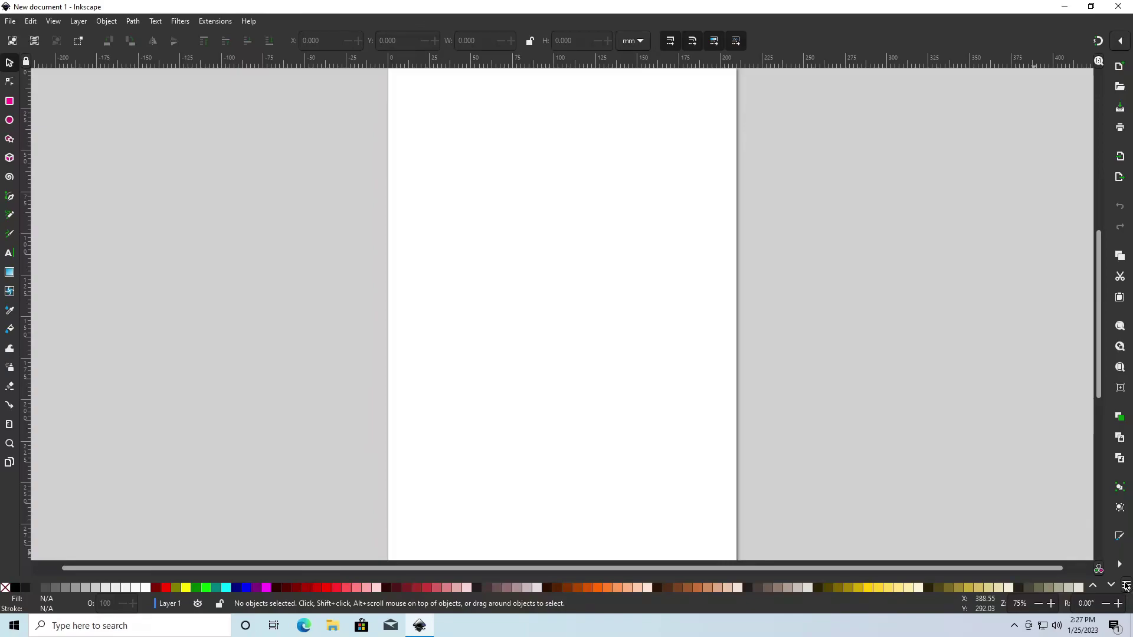
left_click(1126, 586)
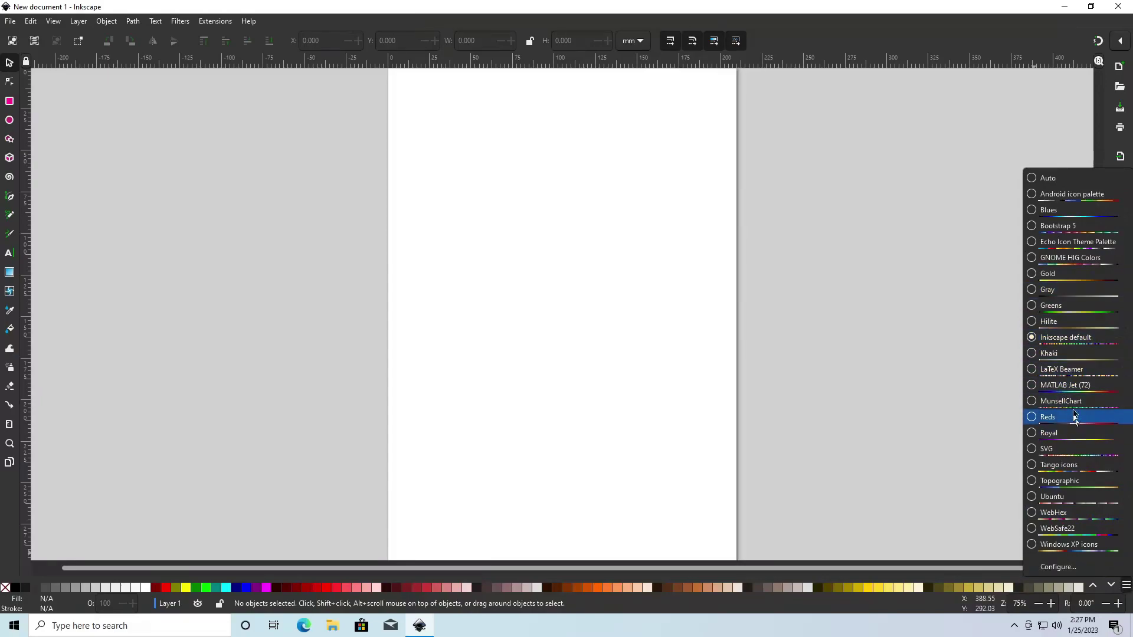
left_click(947, 408)
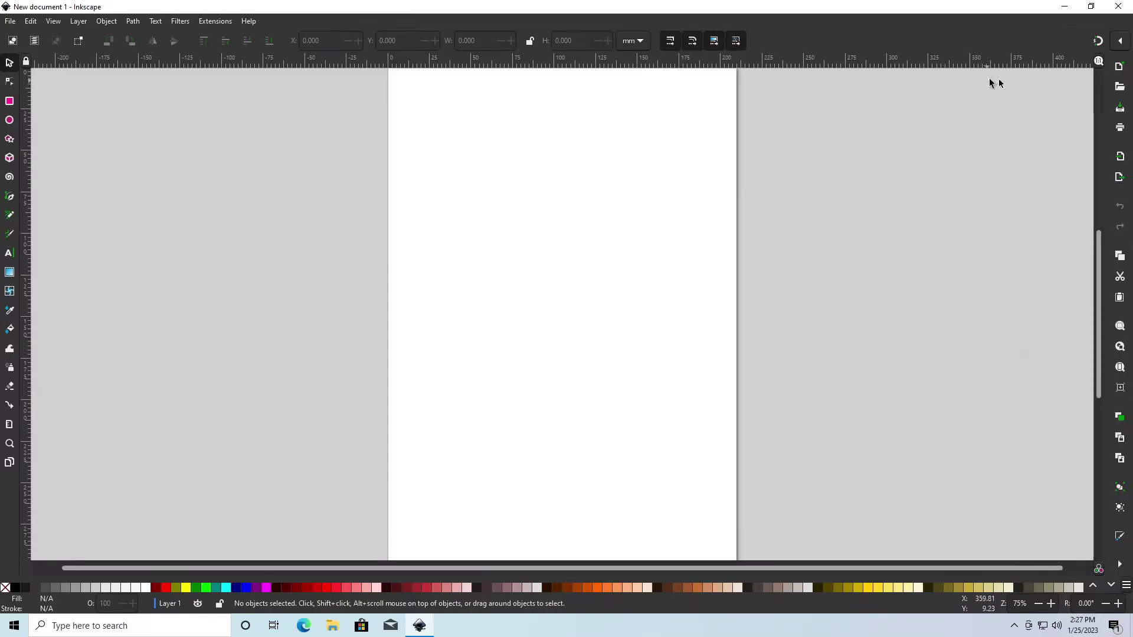
left_click(1118, 7)
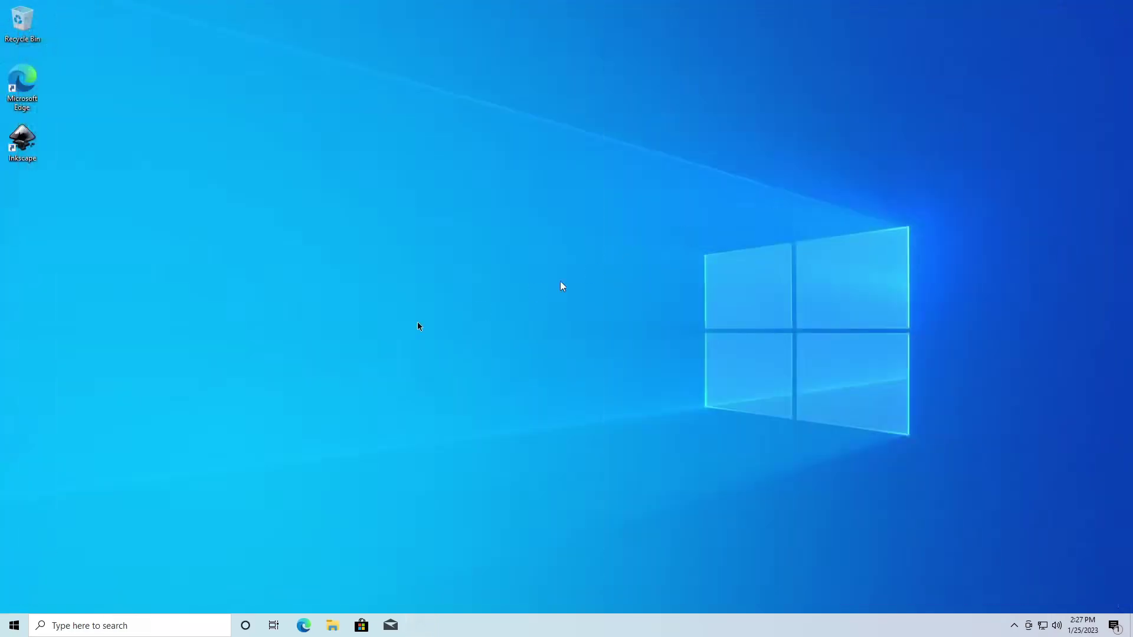
Step: Relaunch Inkscape from its folder in the Start menu app list
left_click(7, 631)
scroll(98, 478, "down", 6)
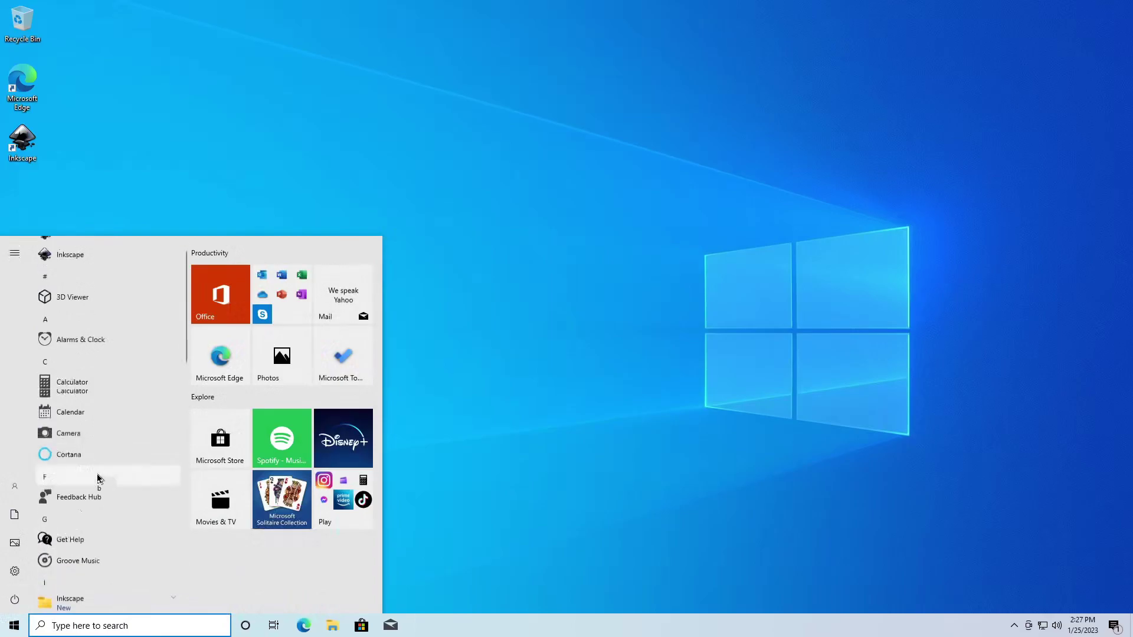
scroll(95, 460, "up", 4)
left_click(79, 466)
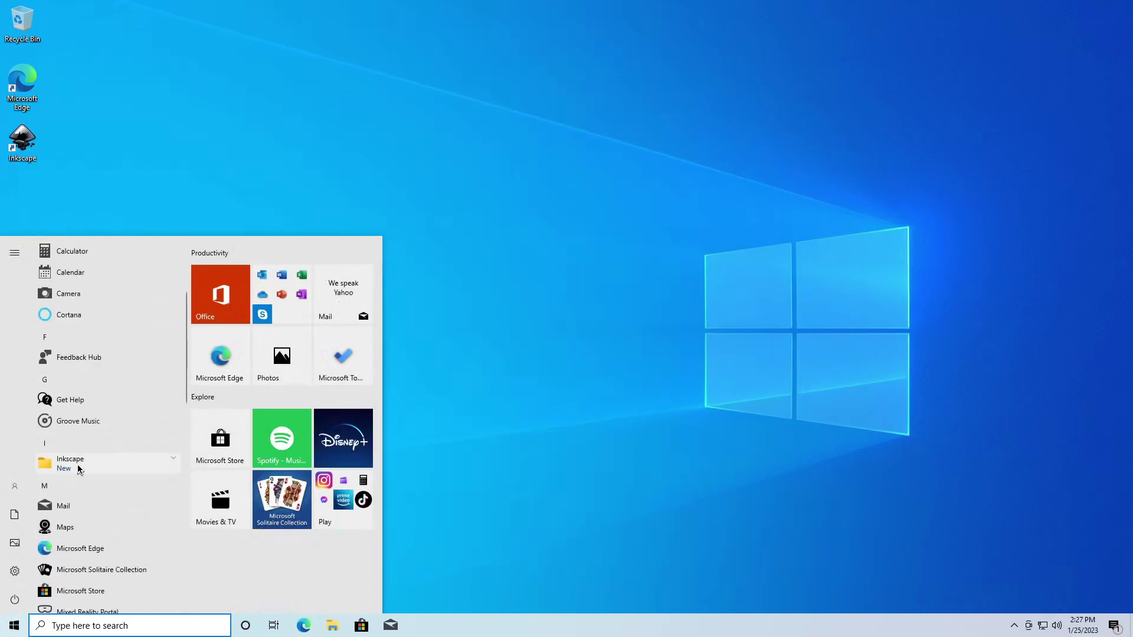
left_click(81, 491)
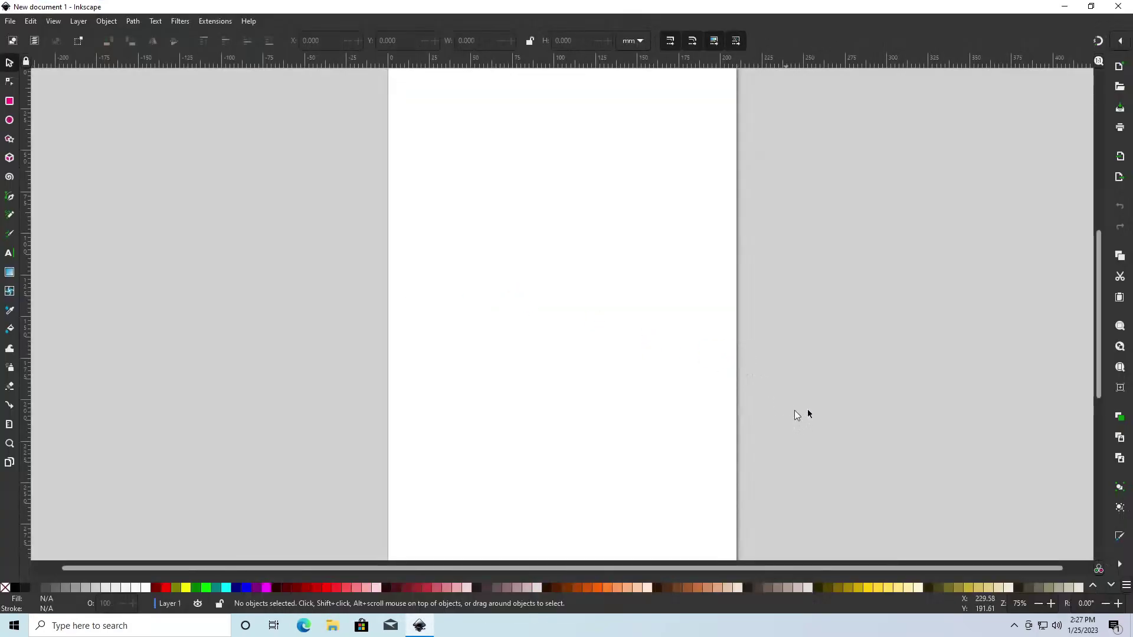
Step: Switch the bottom swatch bar to the Ink/Stitch: Madeira Polyneon palette
left_click(1127, 586)
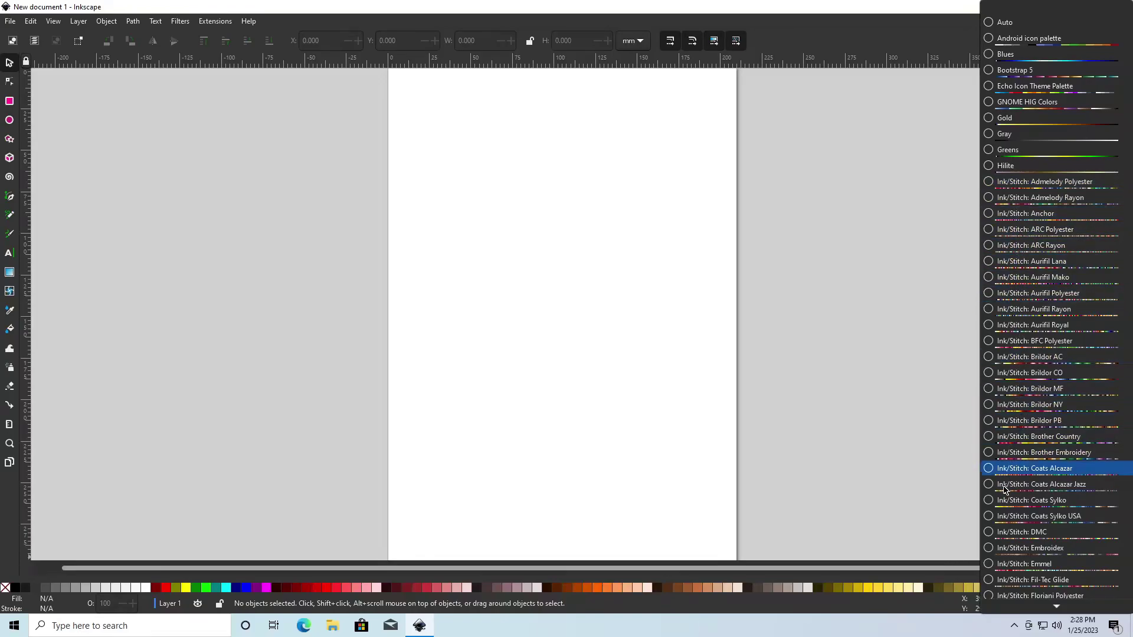
scroll(1039, 470, "down", 2)
scroll(1038, 470, "down", 3)
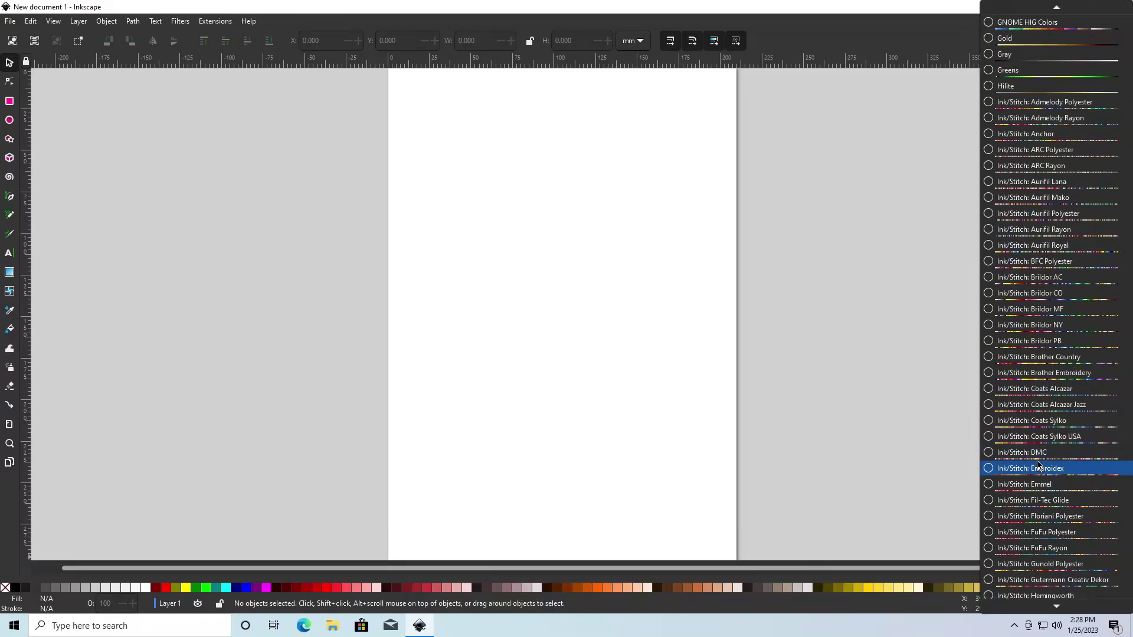
scroll(1036, 467, "down", 2)
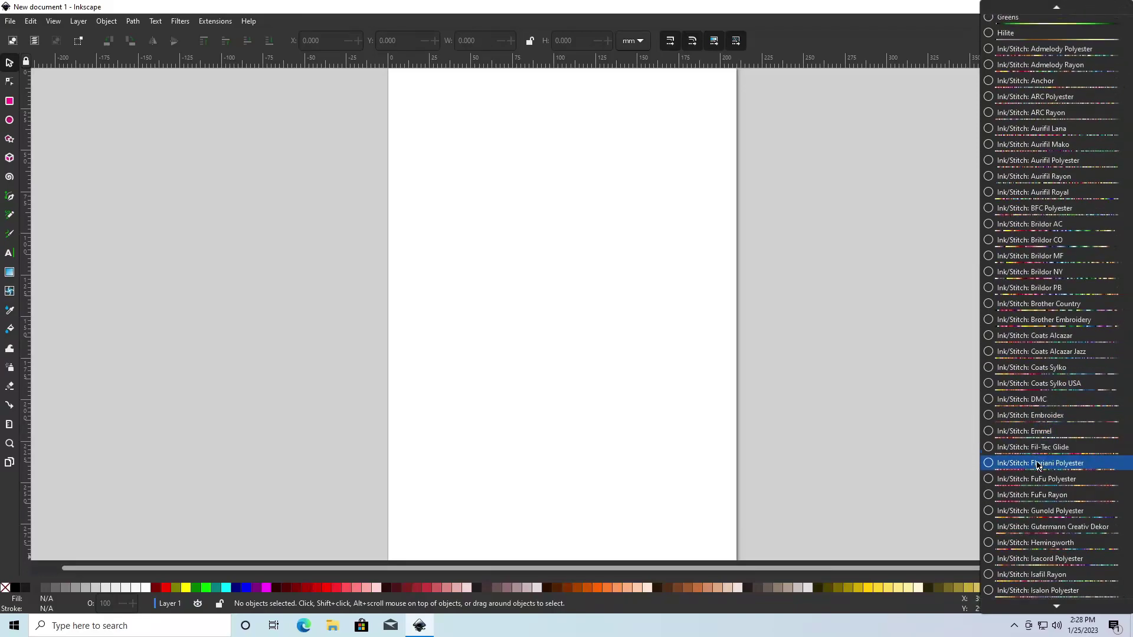
scroll(1038, 466, "down", 2)
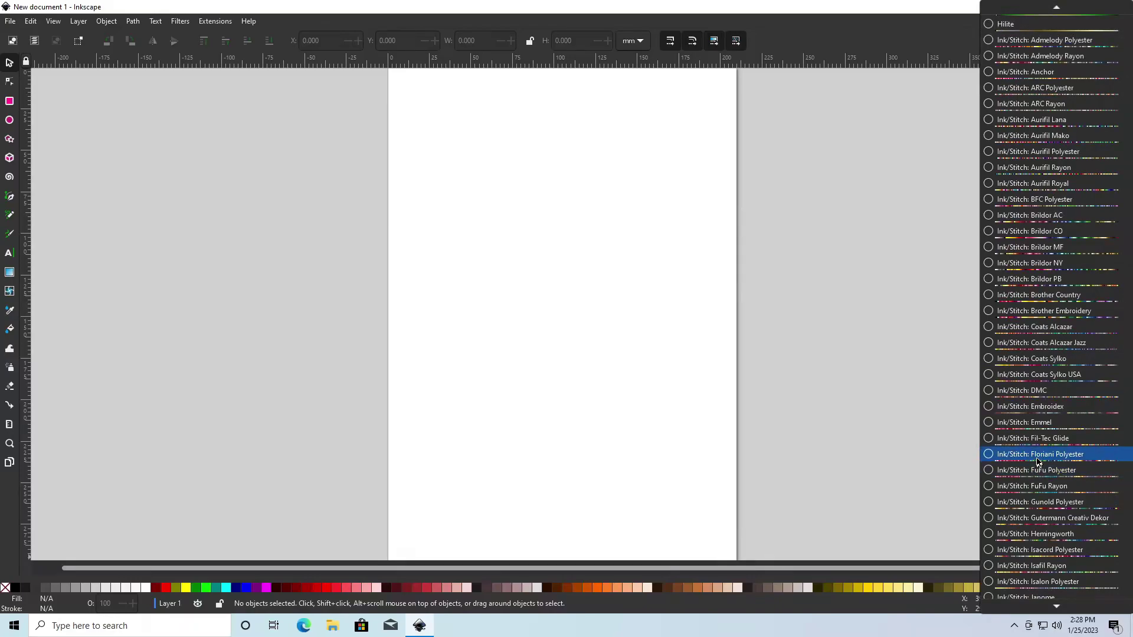
scroll(1038, 462, "down", 4)
scroll(1038, 461, "down", 1)
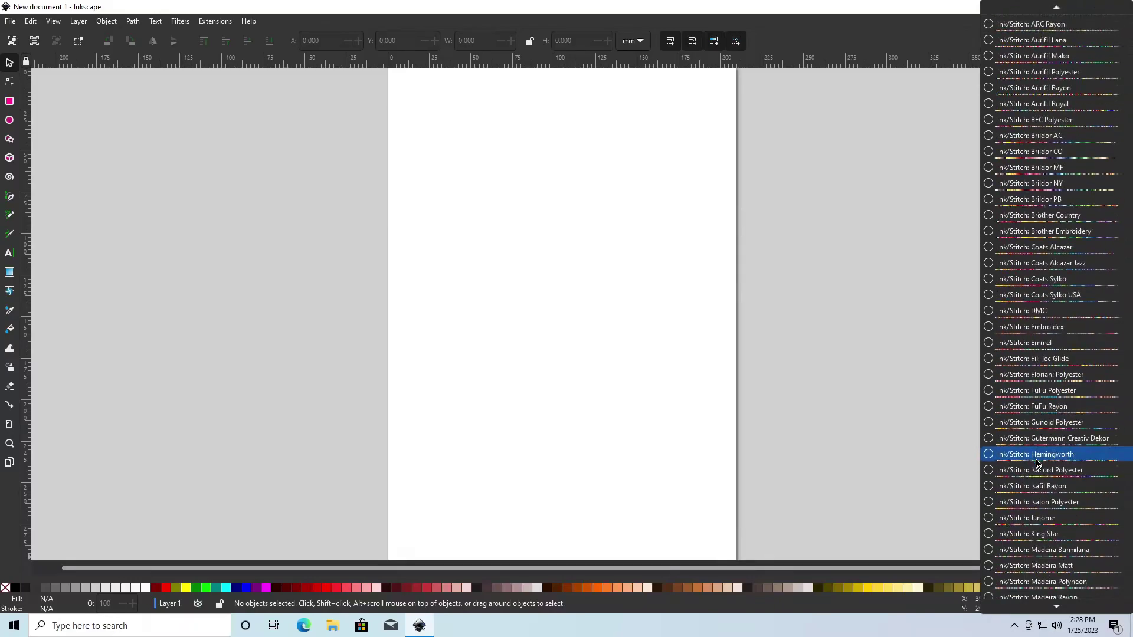
scroll(1038, 463, "down", 2)
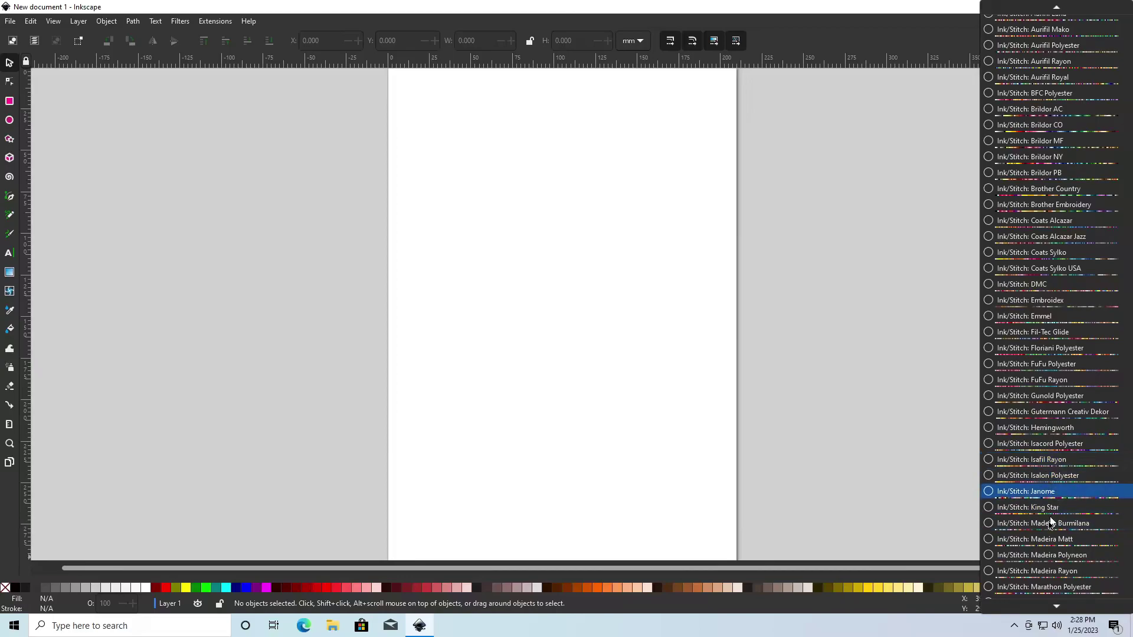
left_click(1042, 555)
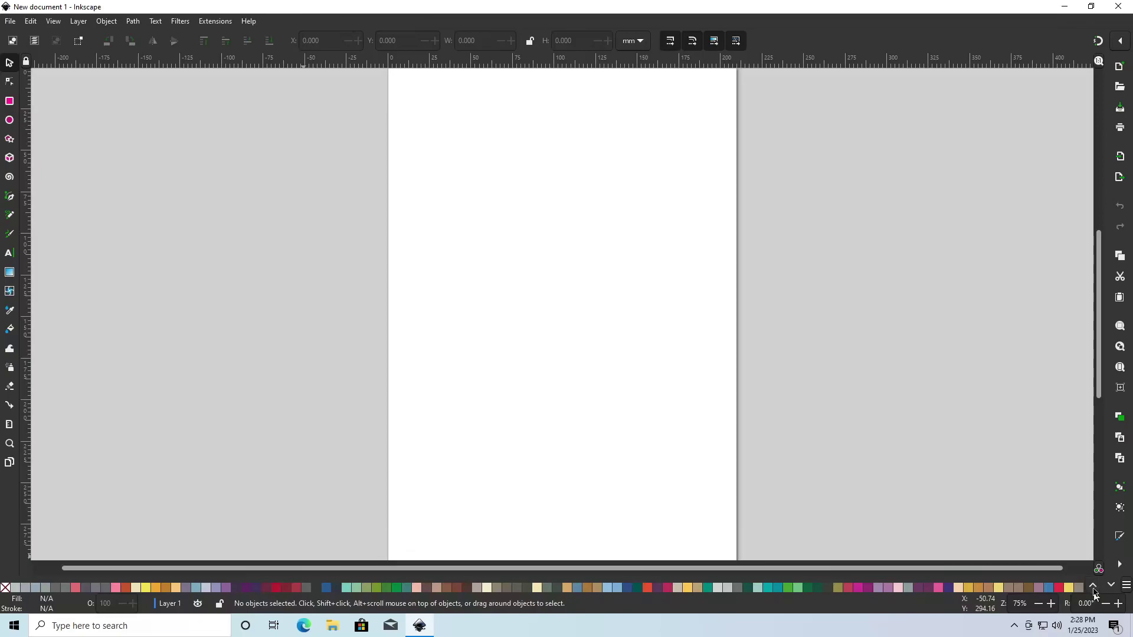
Step: Open the palette Configure settings showing tile size 16, aspect 0.0, border 1, rows 1
left_click(1093, 586)
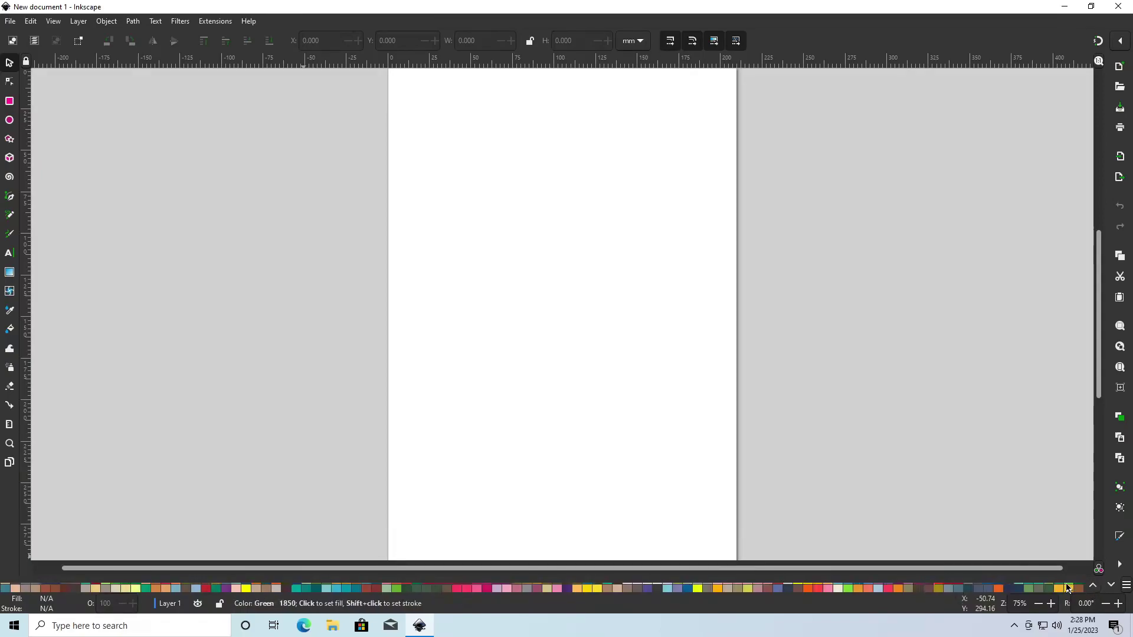
left_click(1126, 585)
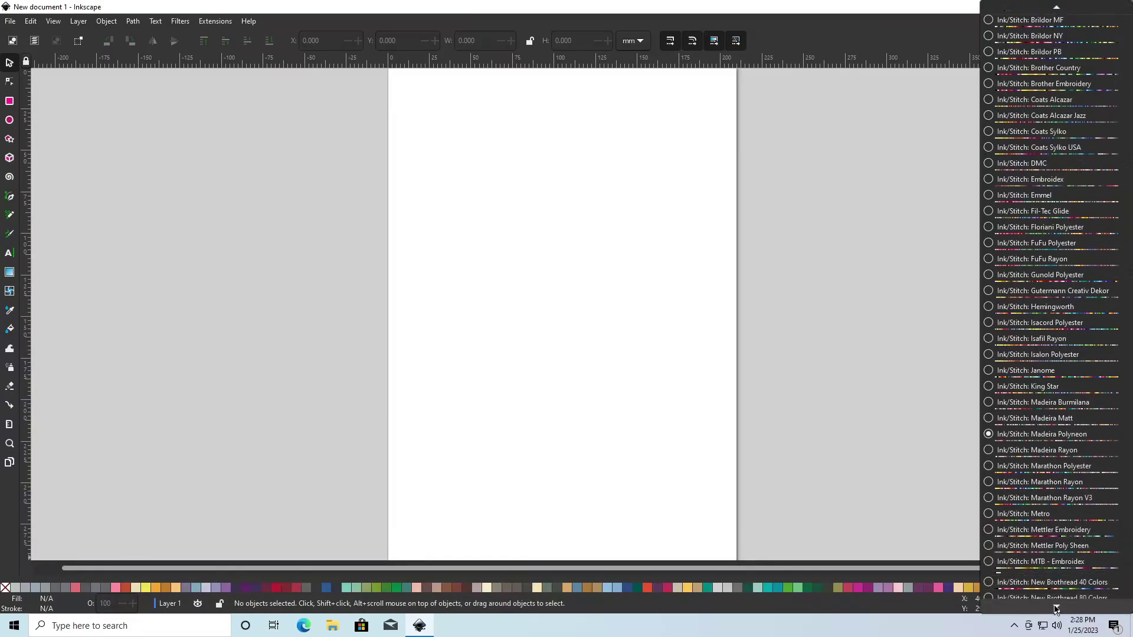
scroll(1058, 581, "up", 3)
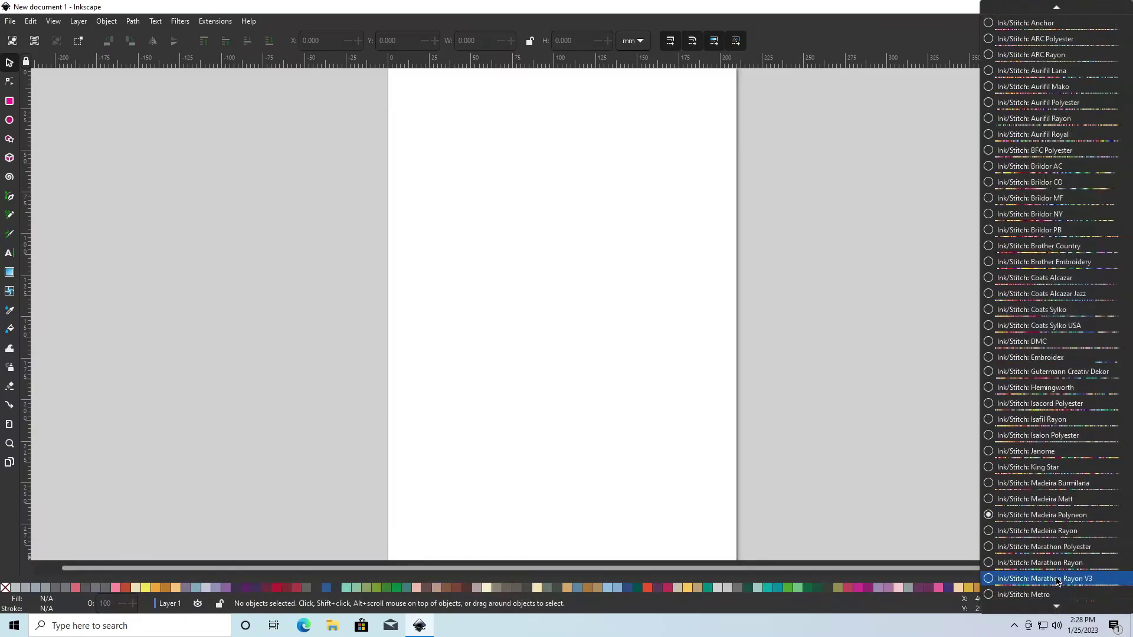
scroll(1058, 581, "up", 4)
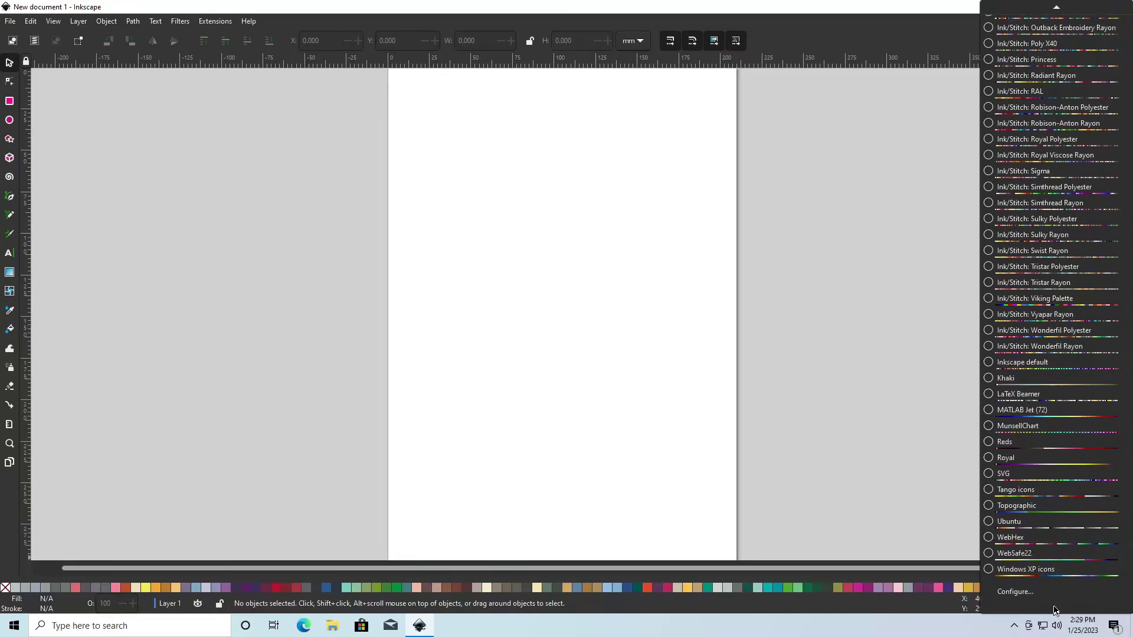
left_click(1013, 592)
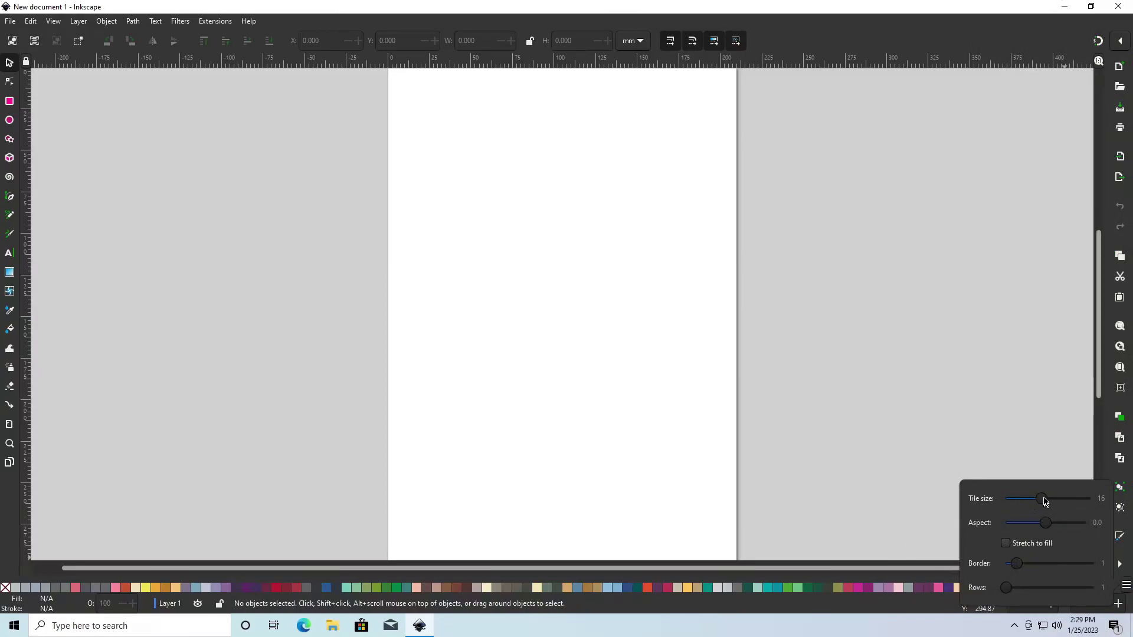
Step: Set palette tile size to 19 and spread swatches over four rows, then close settings
left_click_drag(1045, 502, 1049, 524)
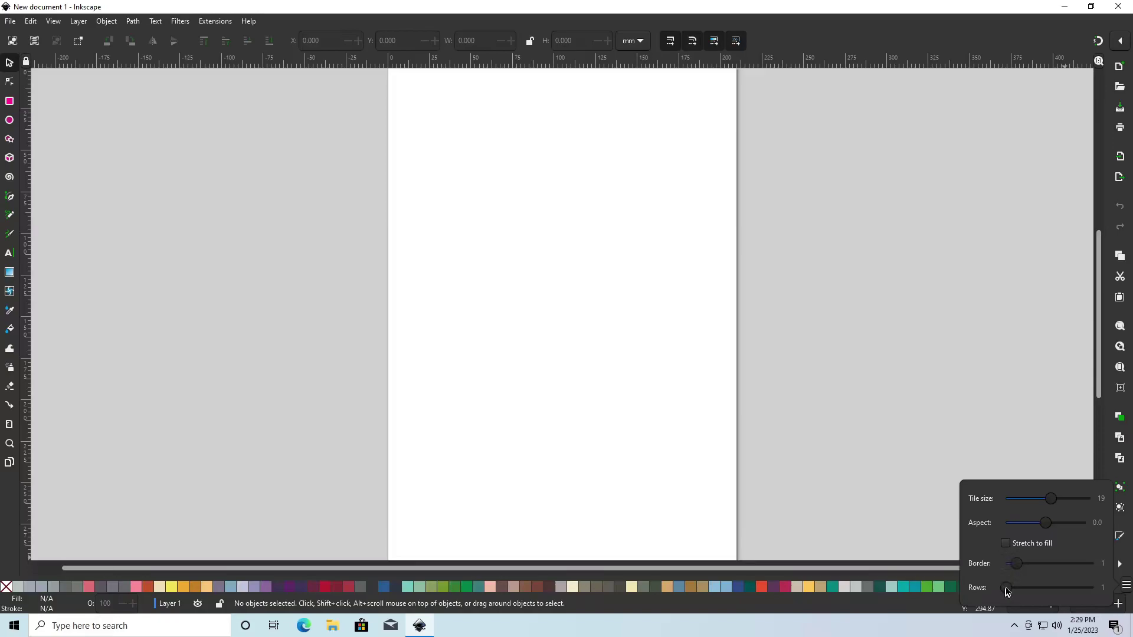
left_click_drag(1007, 591, 1095, 588)
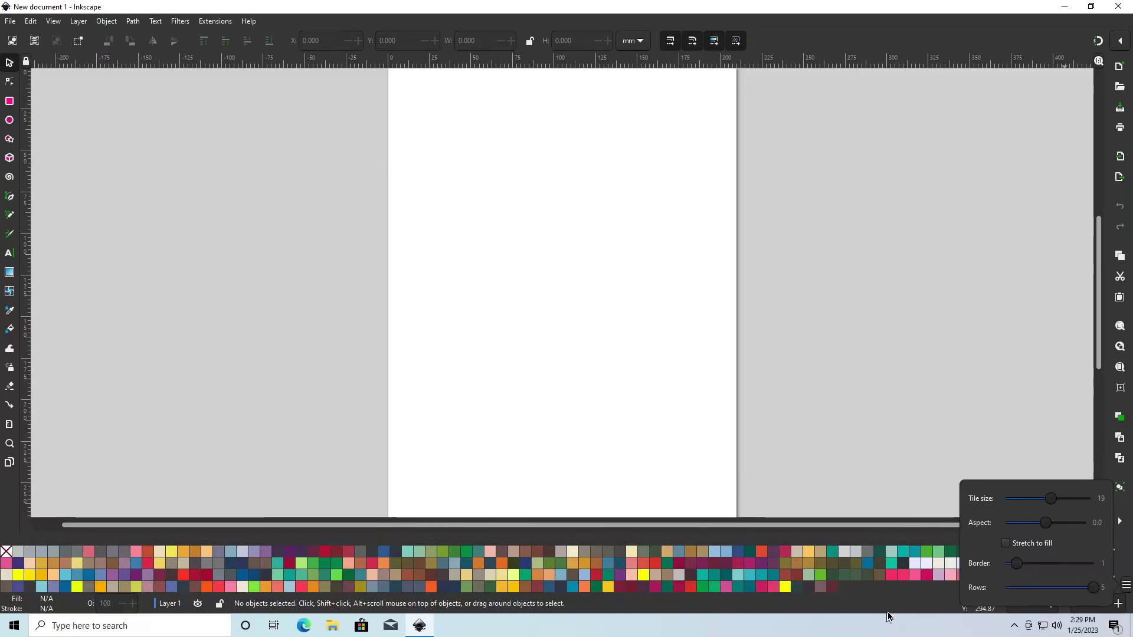
left_click(870, 474)
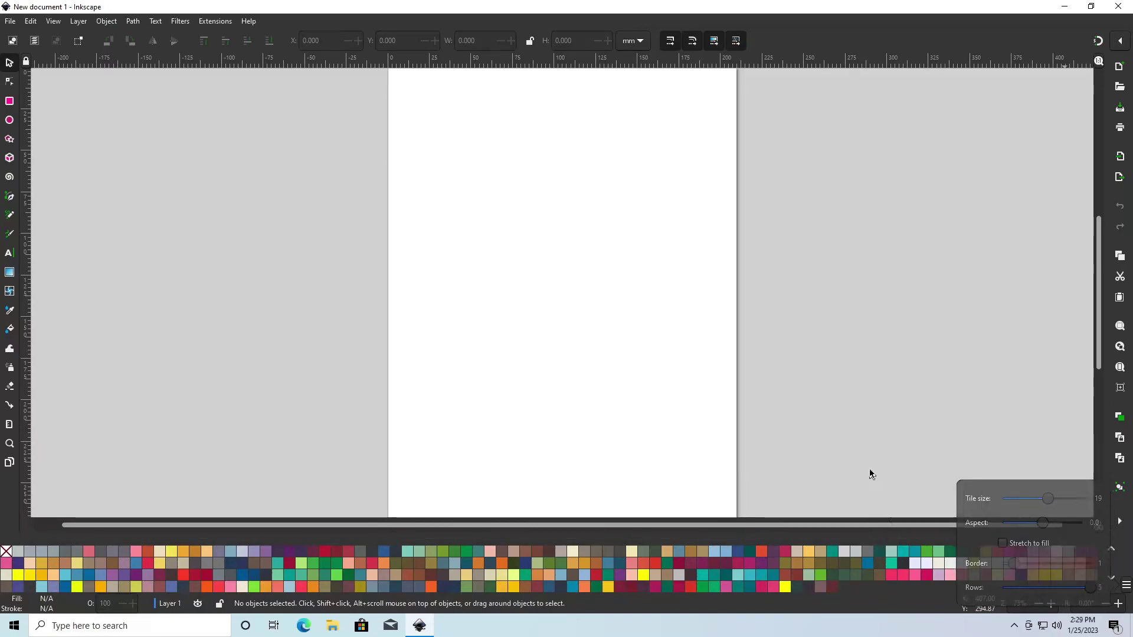